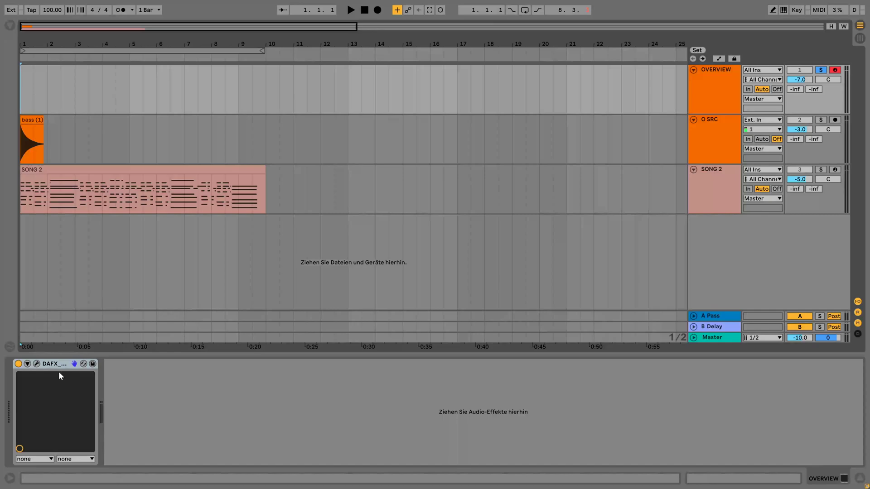
- Load 808 Samples > bass (1).wav into the DAFX_Assignment_2 plugin editor
{"action": "left_click", "coordinate": [37, 364]}
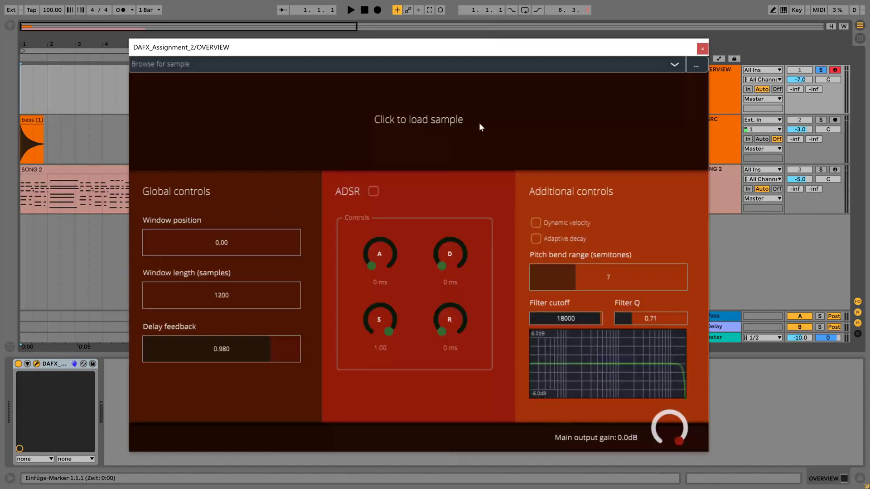
{"action": "left_click", "coordinate": [311, 132]}
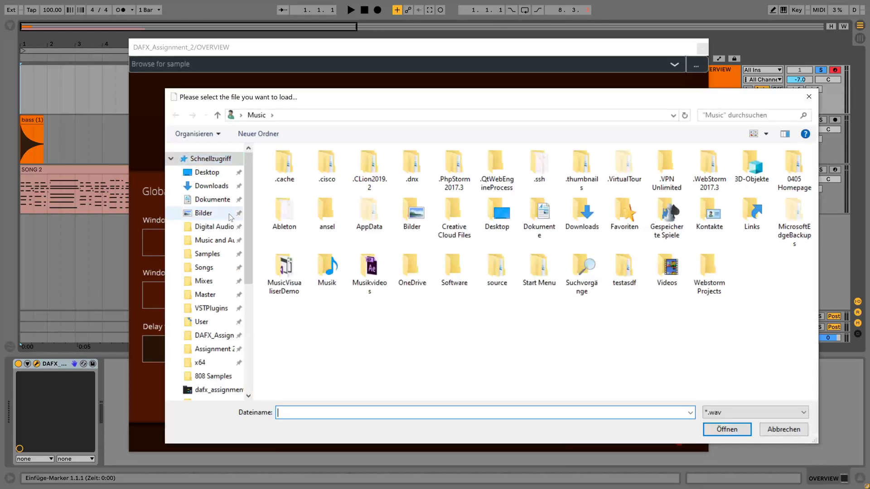
{"action": "left_click", "coordinate": [213, 376]}
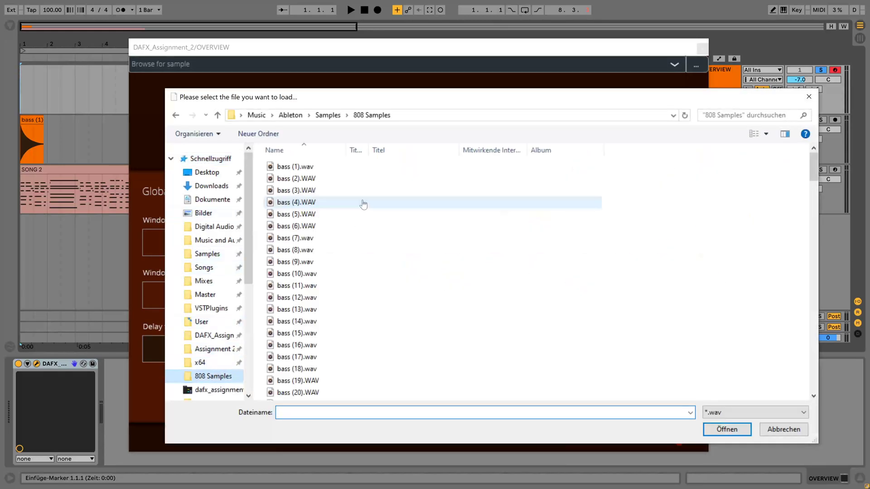
{"action": "double_click", "coordinate": [310, 171]}
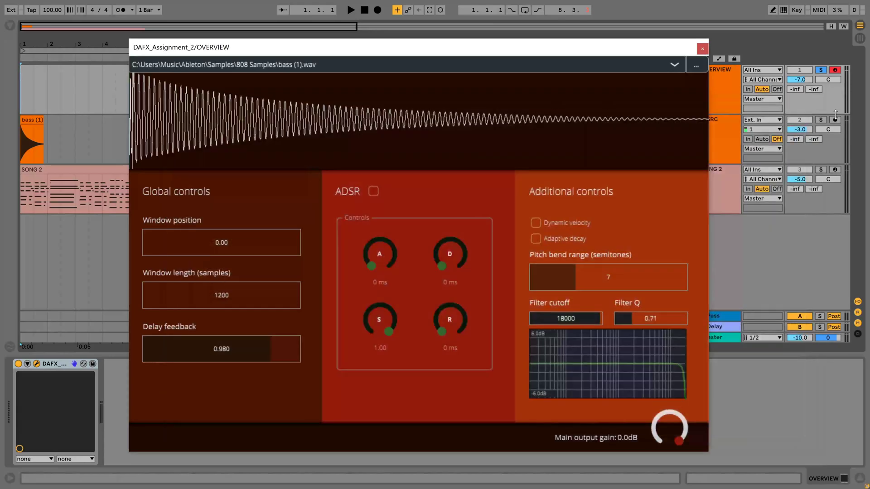
- Audition the sample with O SRC soloed, then solo the OVERVIEW track instead
{"action": "left_click", "coordinate": [820, 119]}
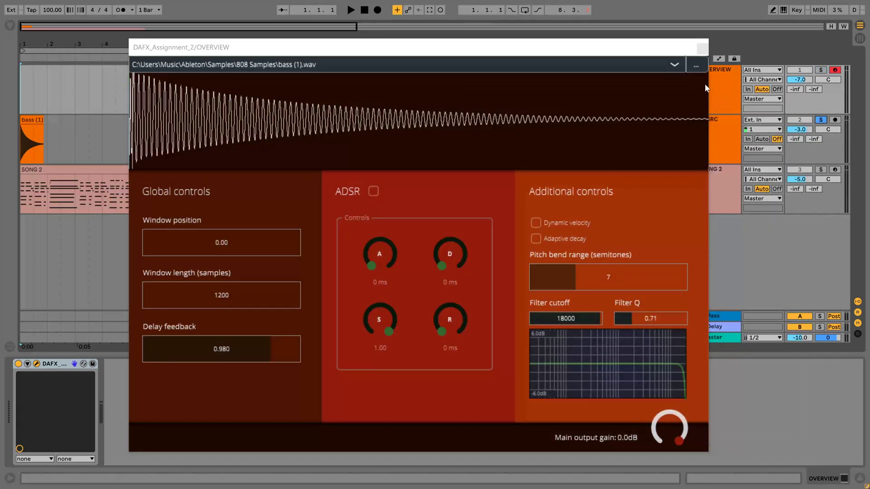
{"action": "key", "text": "space"}
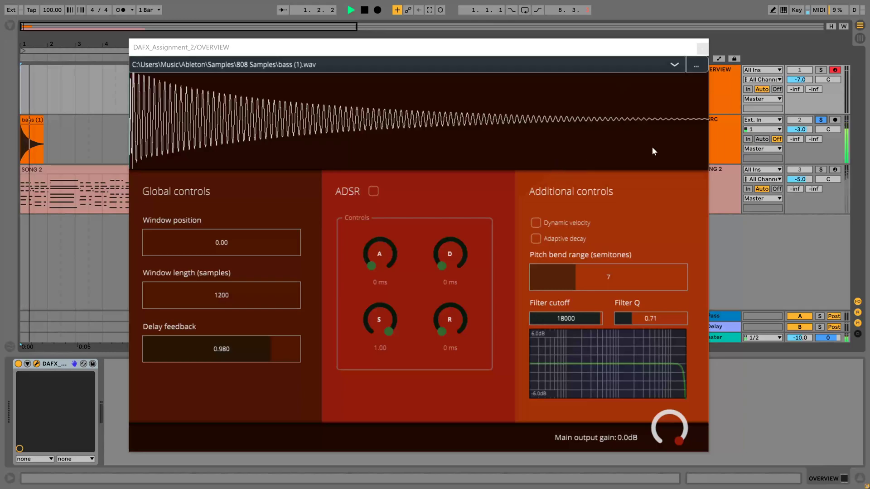
{"action": "key", "text": "space"}
{"action": "left_click", "coordinate": [819, 120]}
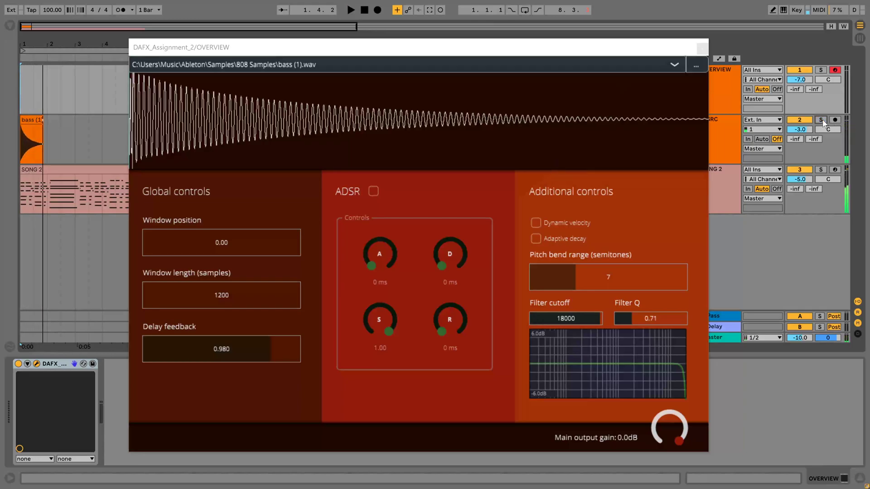
{"action": "left_click", "coordinate": [822, 70]}
- Place the excitation window at position 0.02 with a 1270-sample window length
{"action": "mouse_move", "coordinate": [196, 130]}
{"action": "left_mouse_down"}
{"action": "mouse_move", "coordinate": [276, 132]}
{"action": "mouse_move", "coordinate": [187, 130]}
{"action": "mouse_move", "coordinate": [322, 131]}
{"action": "mouse_move", "coordinate": [186, 132]}
{"action": "left_mouse_up"}
{"action": "mouse_move", "coordinate": [170, 297]}
{"action": "left_mouse_down"}
{"action": "mouse_move", "coordinate": [163, 298]}
{"action": "mouse_move", "coordinate": [219, 295]}
{"action": "mouse_move", "coordinate": [160, 287]}
{"action": "left_mouse_up"}
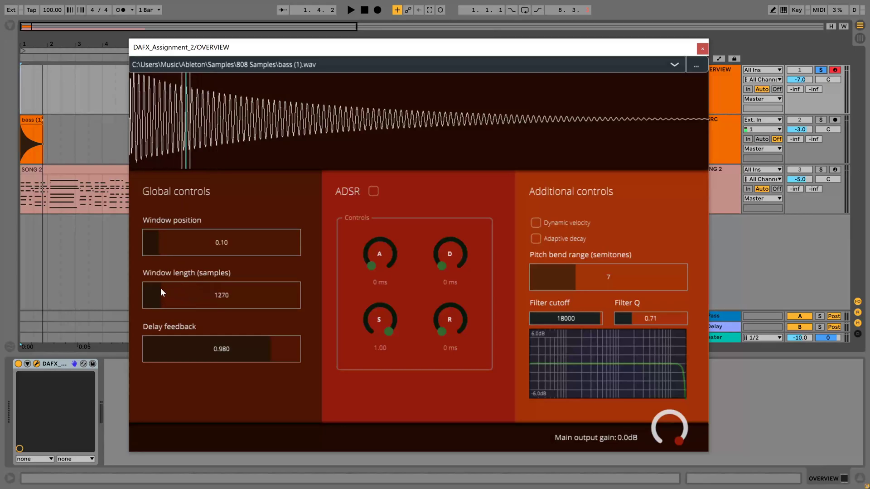
{"action": "left_click_drag", "start_coordinate": [187, 138], "coordinate": [141, 145]}
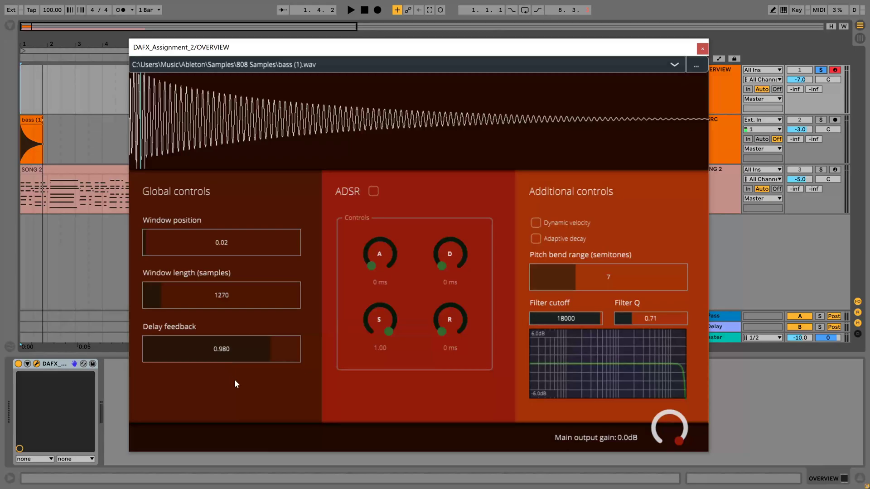
- Adjust the Delay feedback slider, briefly dipping to 0.878, then settle at 0.990
{"action": "left_click", "coordinate": [166, 349]}
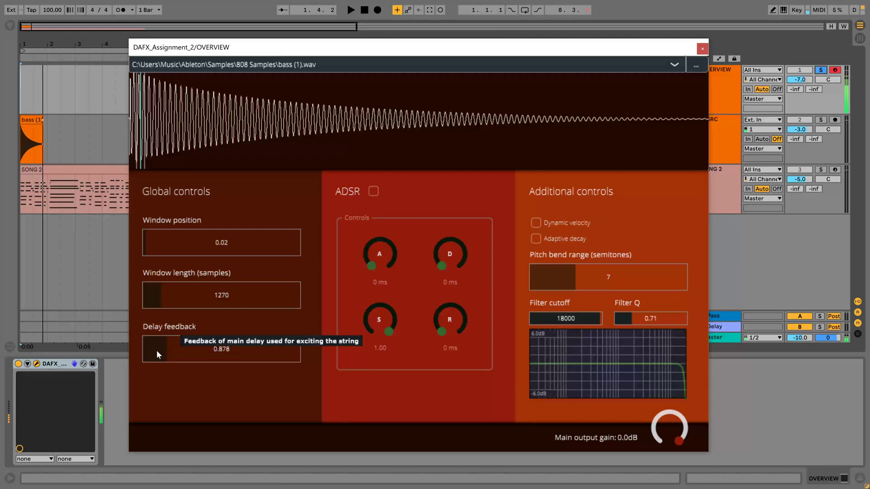
{"action": "left_click_drag", "start_coordinate": [154, 350], "coordinate": [284, 357]}
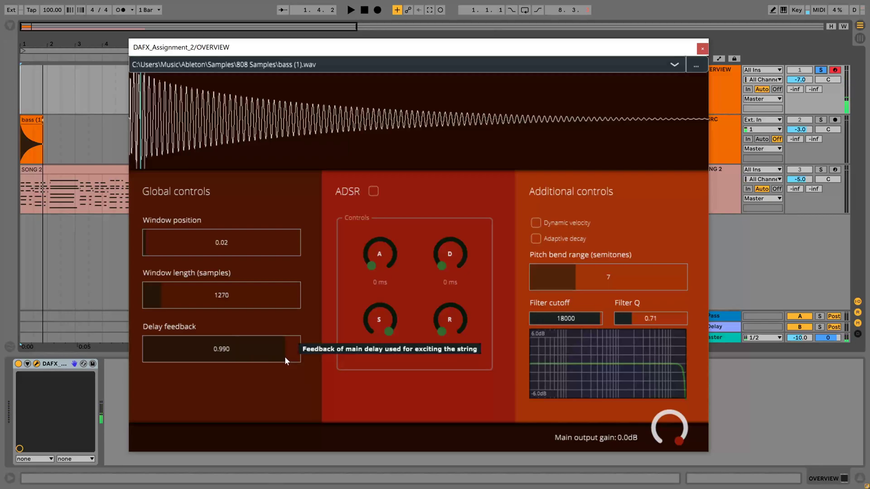
- Tick ADSR and set the A knob to 274 ms and the R knob to 305 ms
{"action": "left_click", "coordinate": [373, 191]}
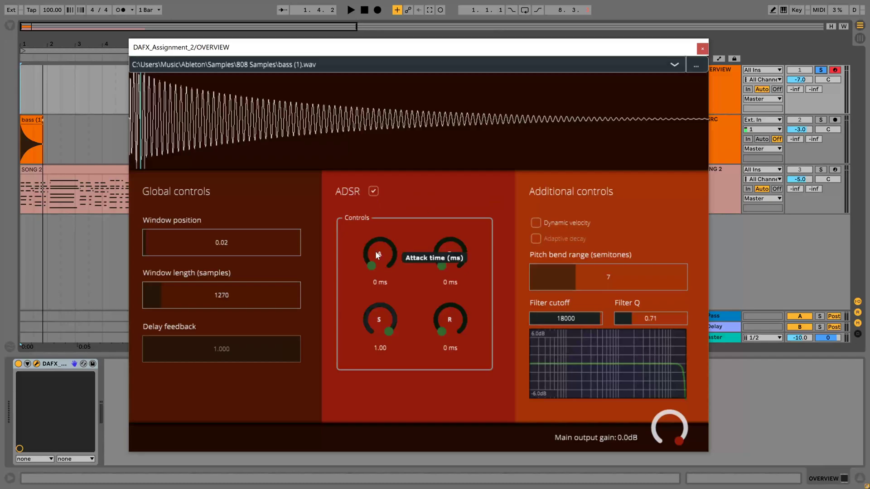
{"action": "left_click_drag", "start_coordinate": [379, 255], "coordinate": [375, 188]}
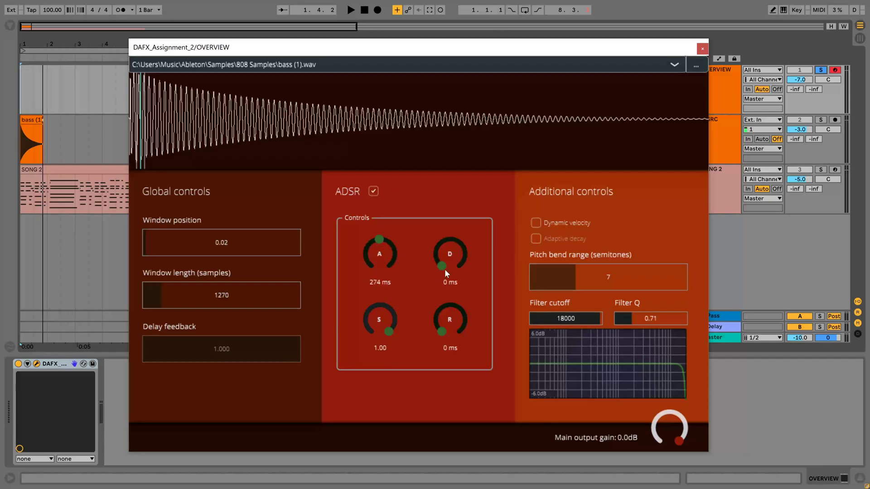
{"action": "left_click_drag", "start_coordinate": [452, 324], "coordinate": [438, 262]}
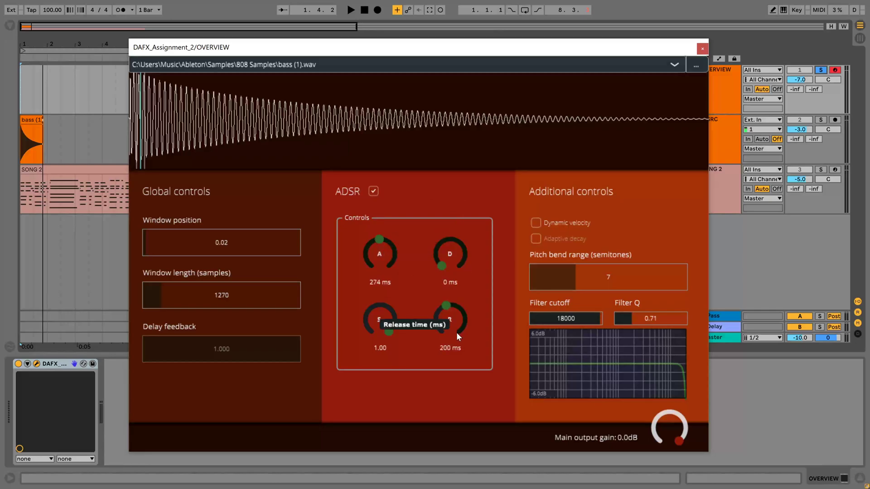
{"action": "left_click_drag", "start_coordinate": [451, 328], "coordinate": [455, 317]}
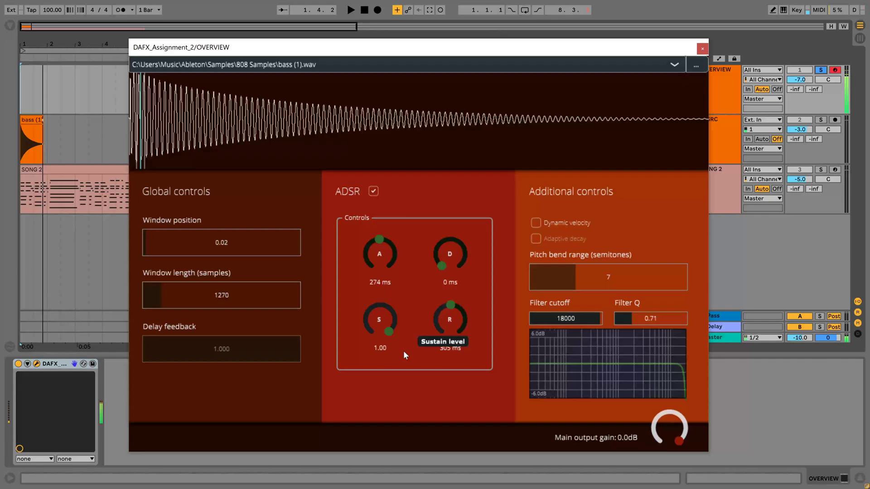
- Switch off ADSR, enable adaptive decay, and bring delay feedback from 1.000 down to 0.991
{"action": "left_click", "coordinate": [373, 191]}
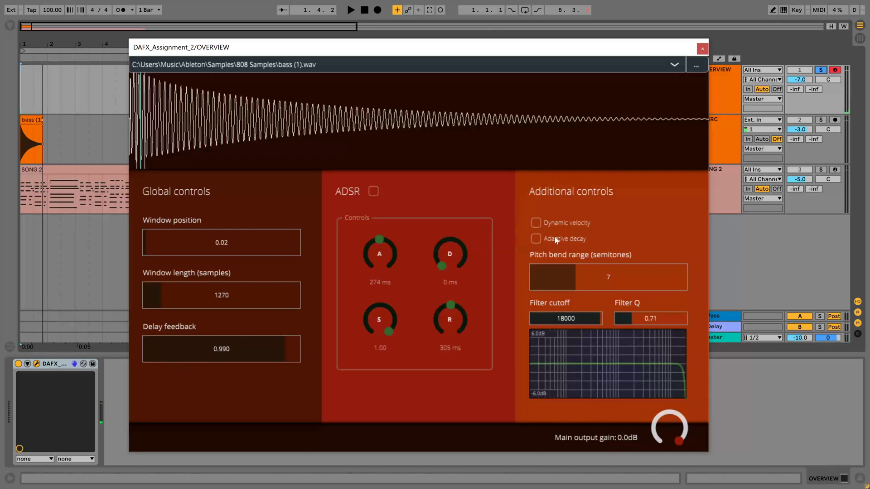
{"action": "left_click", "coordinate": [536, 237]}
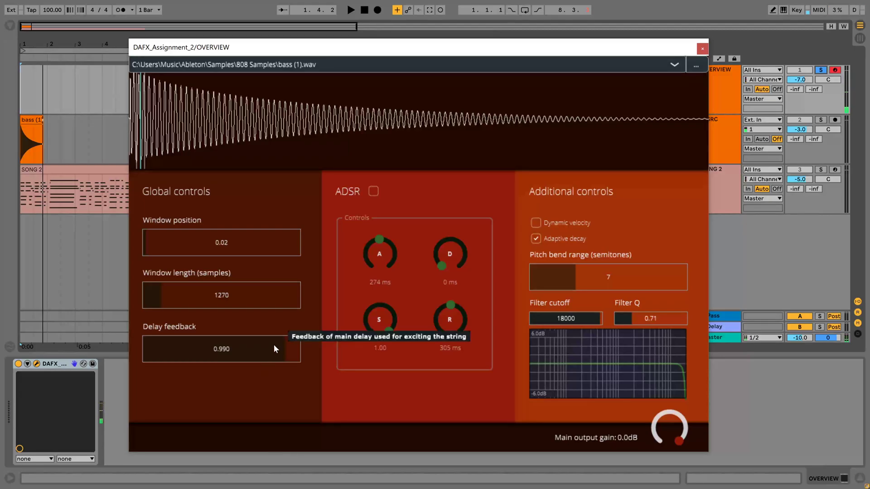
{"action": "left_click_drag", "start_coordinate": [229, 357], "coordinate": [314, 345]}
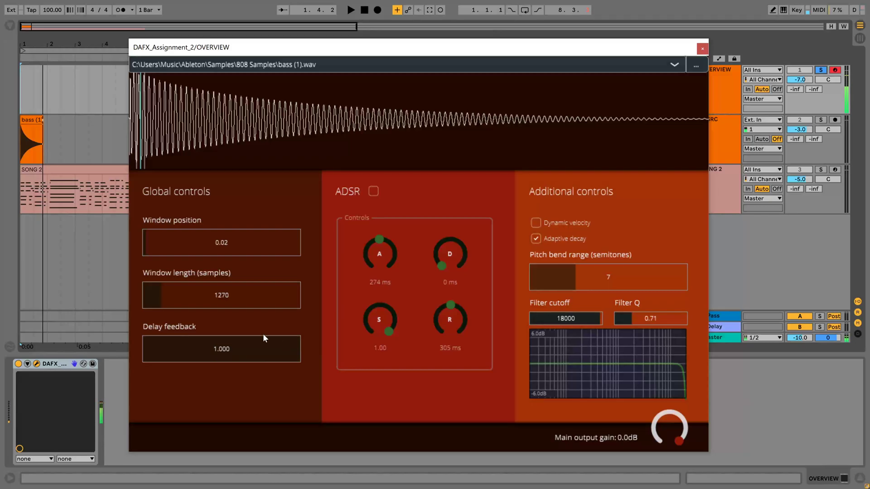
{"action": "left_click_drag", "start_coordinate": [282, 344], "coordinate": [286, 346]}
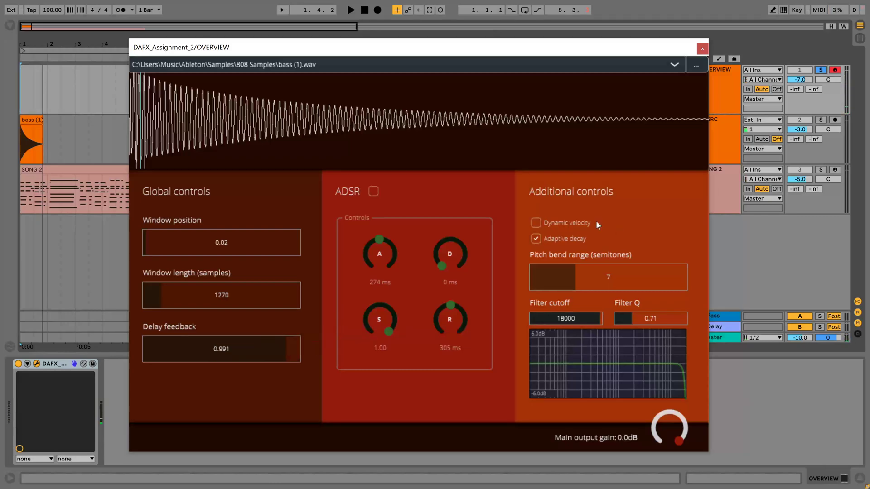
- Uncheck Adaptive decay, set pitch bend range to 12 semitones, and re-enable ADSR
{"action": "left_click", "coordinate": [537, 238]}
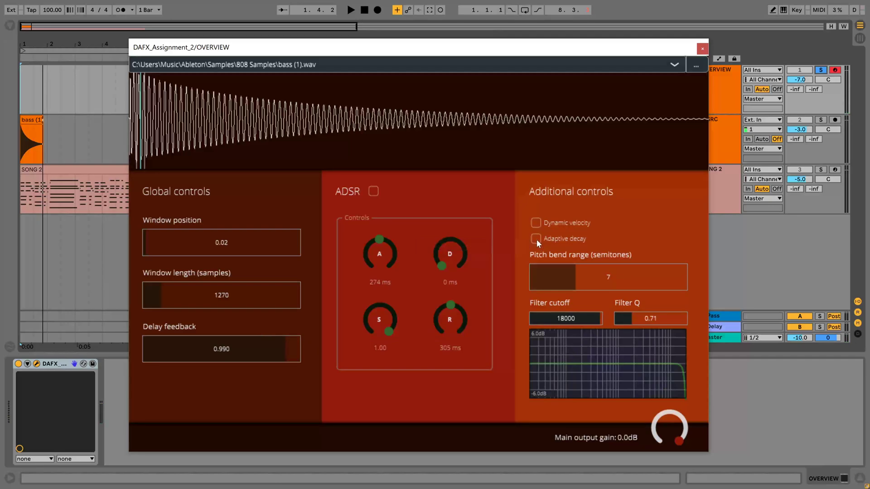
{"action": "left_click", "coordinate": [607, 278]}
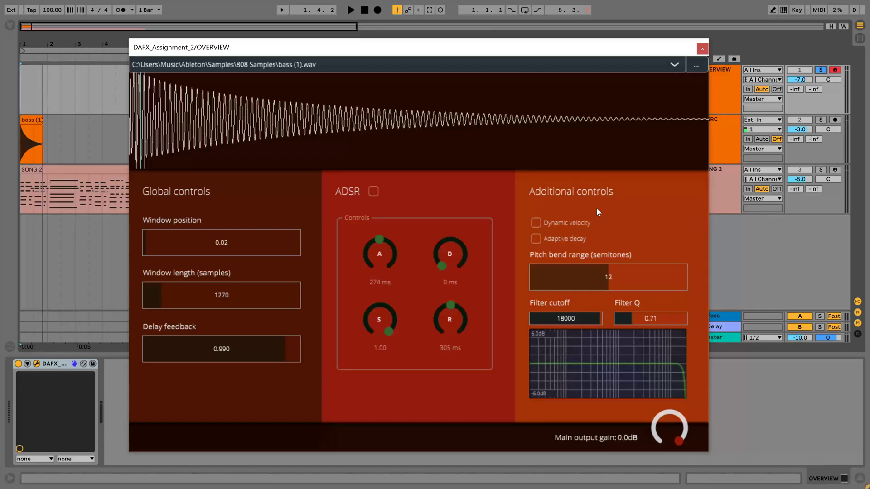
{"action": "left_click", "coordinate": [374, 192]}
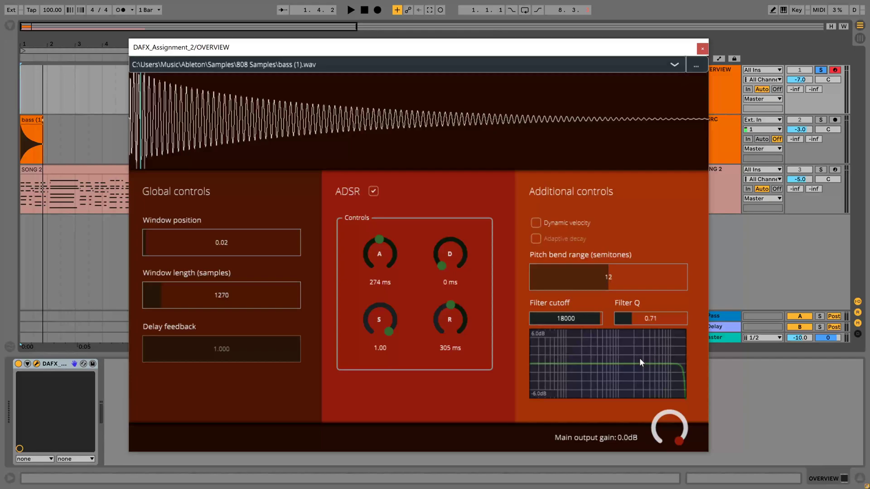
- Sweep the filter cutoff down and back up to 20000, then close the plugin window
{"action": "left_click_drag", "start_coordinate": [588, 322], "coordinate": [572, 317]}
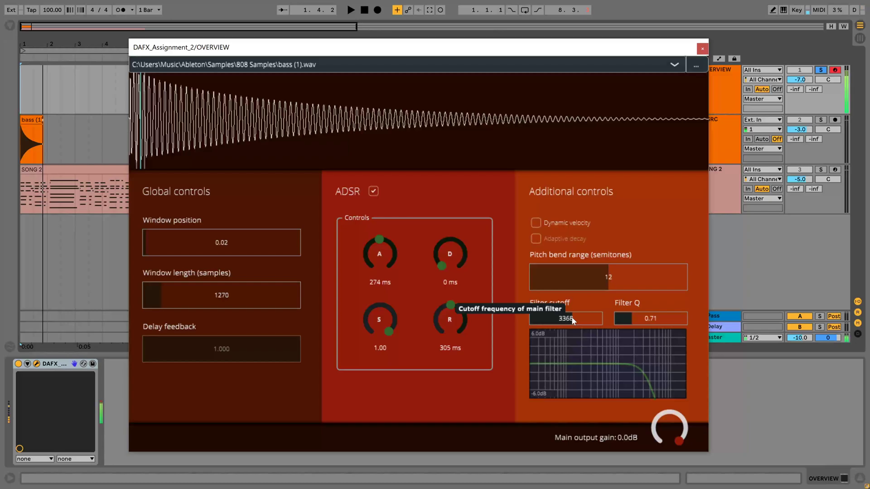
{"action": "left_click_drag", "start_coordinate": [572, 317], "coordinate": [603, 320]}
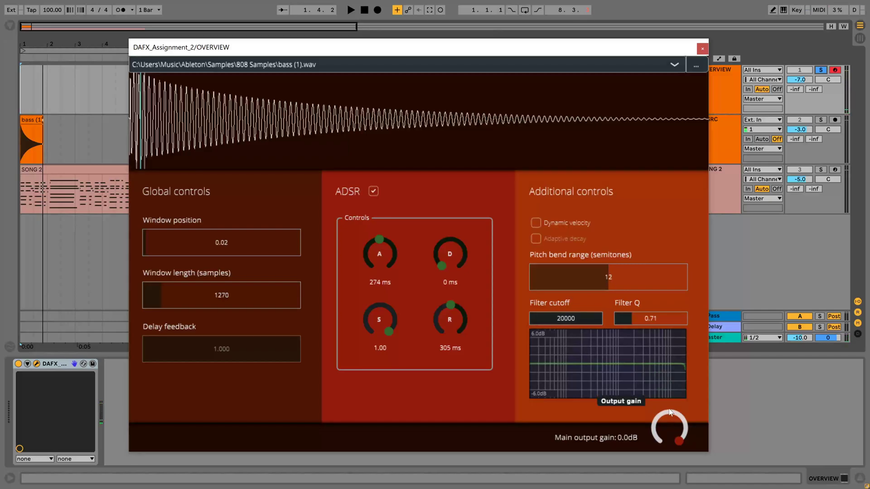
{"action": "left_click", "coordinate": [703, 49]}
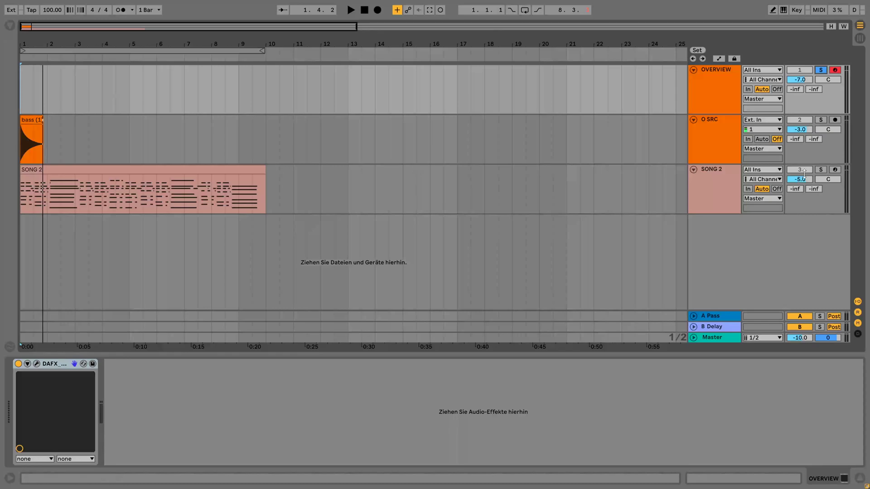
- Solo SONG 2 instead of OVERVIEW and show the automation lanes with A
{"action": "left_click", "coordinate": [820, 169]}
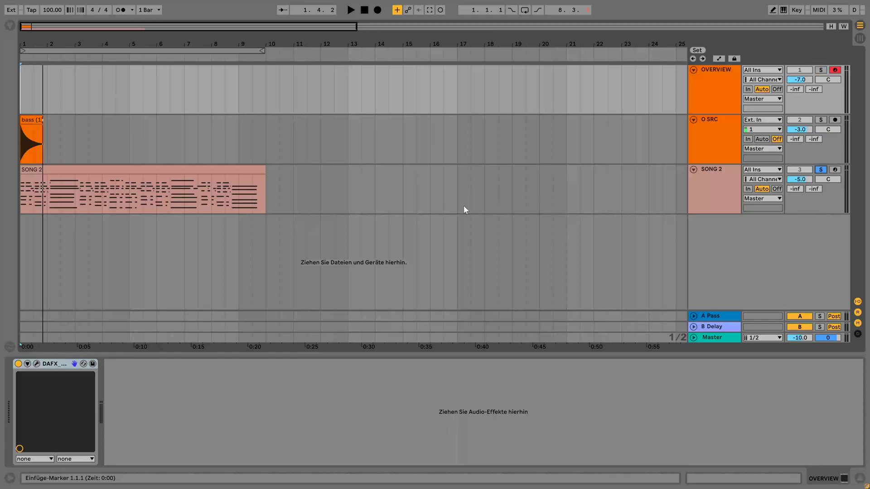
{"action": "key", "text": "a"}
{"action": "scroll", "coordinate": [354, 203], "scroll_direction": "down", "scroll_amount": 3}
{"action": "scroll", "coordinate": [355, 205], "scroll_direction": "down", "scroll_amount": 4}
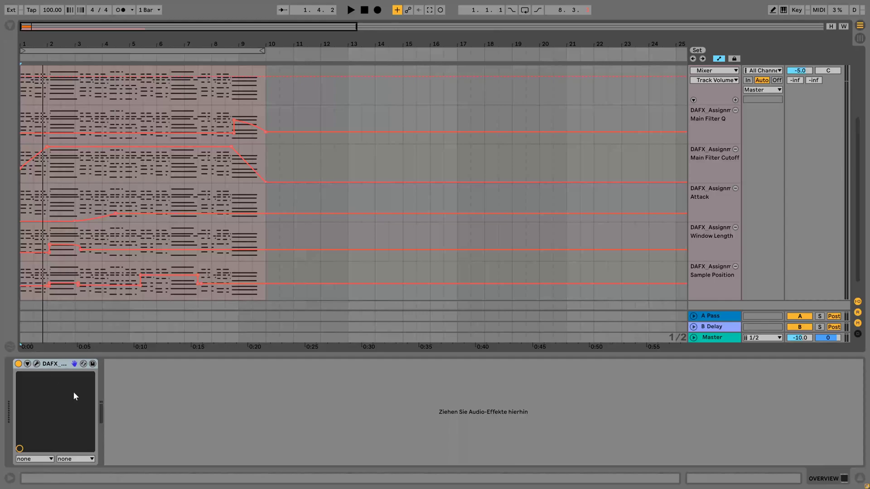
- Expand the DAFX_Assignment_2 device on SONG 2 to show position 0.37, window length 1685, frequency 12305
{"action": "left_click", "coordinate": [27, 364]}
{"action": "scroll", "coordinate": [610, 102], "scroll_direction": "up", "scroll_amount": 2}
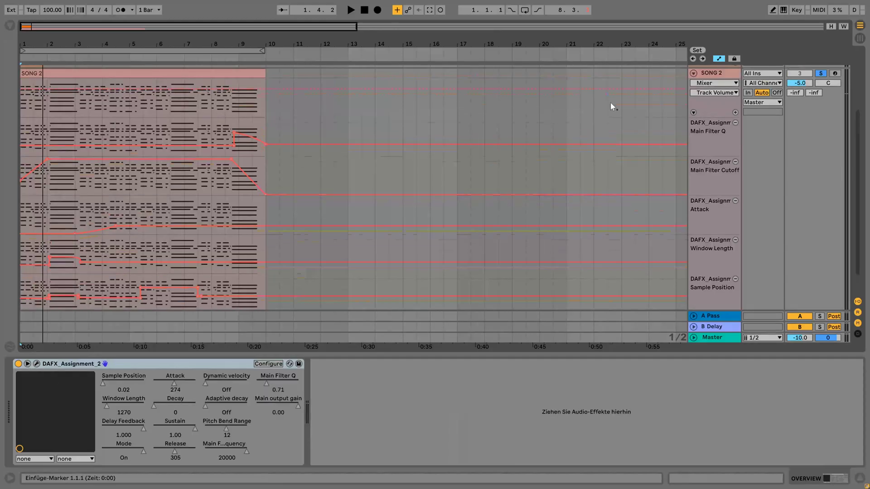
{"action": "left_click", "coordinate": [697, 93]}
{"action": "scroll", "coordinate": [360, 186], "scroll_direction": "down", "scroll_amount": 2}
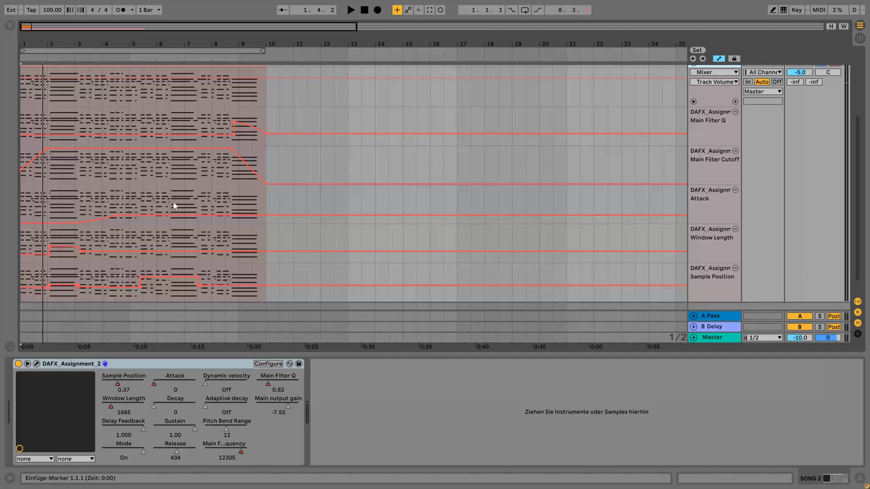
- Open SONG 2's synth window on the right, play the progression from the start, then stop
{"action": "left_click", "coordinate": [36, 364]}
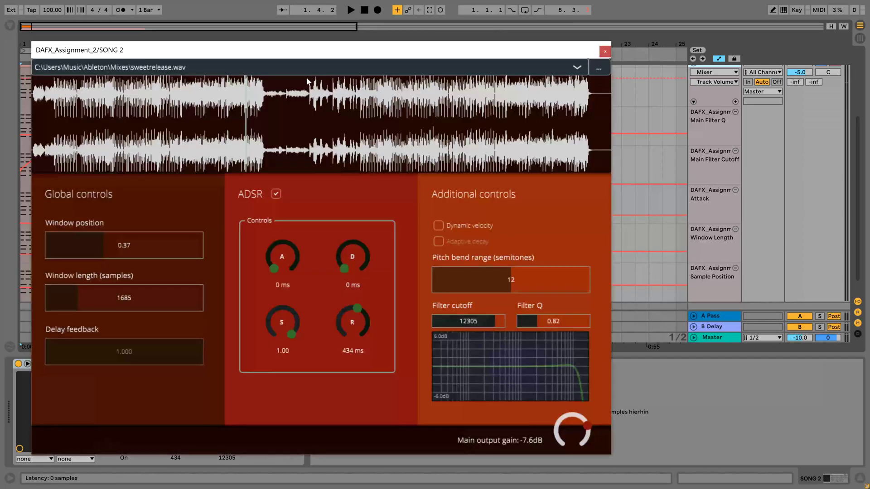
{"action": "left_click_drag", "start_coordinate": [295, 64], "coordinate": [518, 47]}
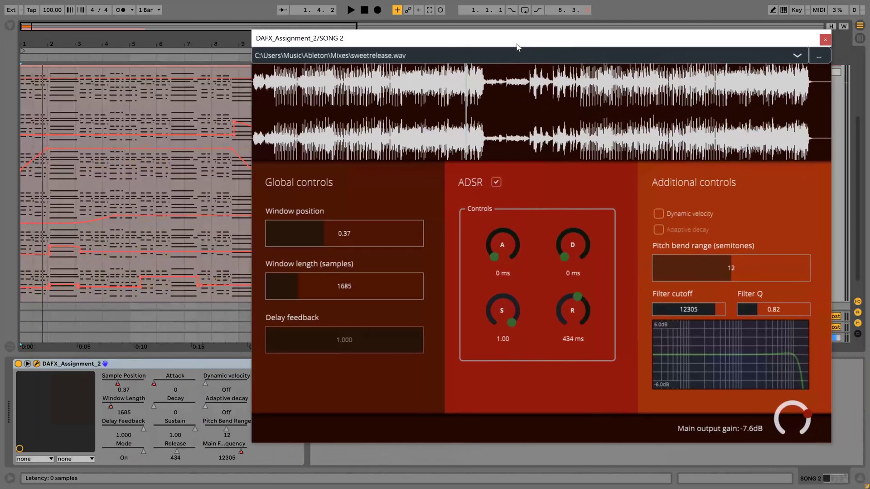
{"action": "left_click", "coordinate": [23, 91]}
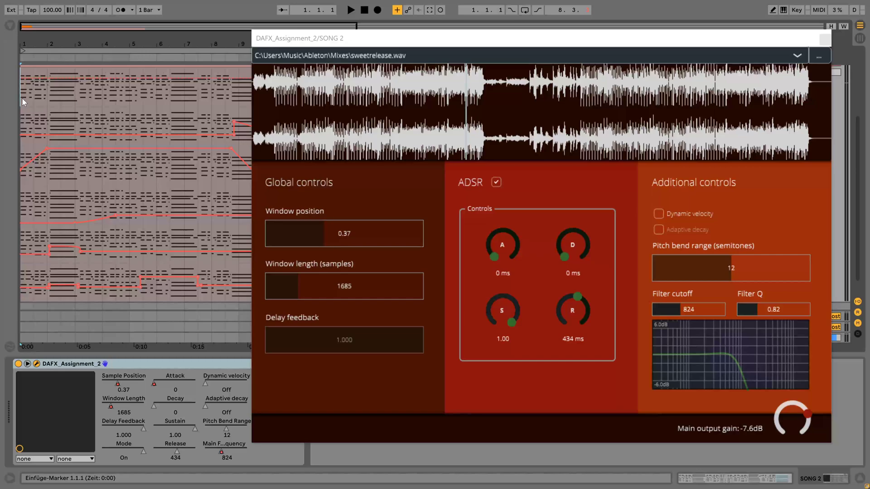
{"action": "key", "text": "space"}
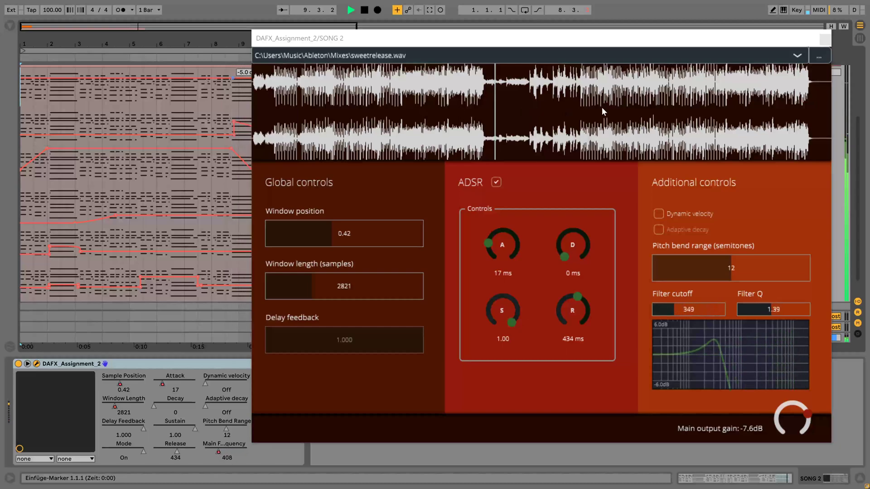
{"action": "left_click", "coordinate": [825, 40]}
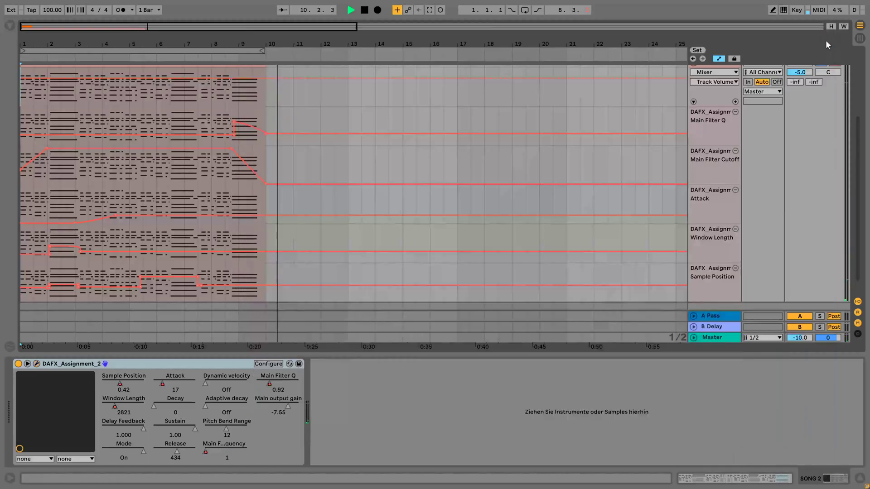
{"action": "key", "text": "space"}
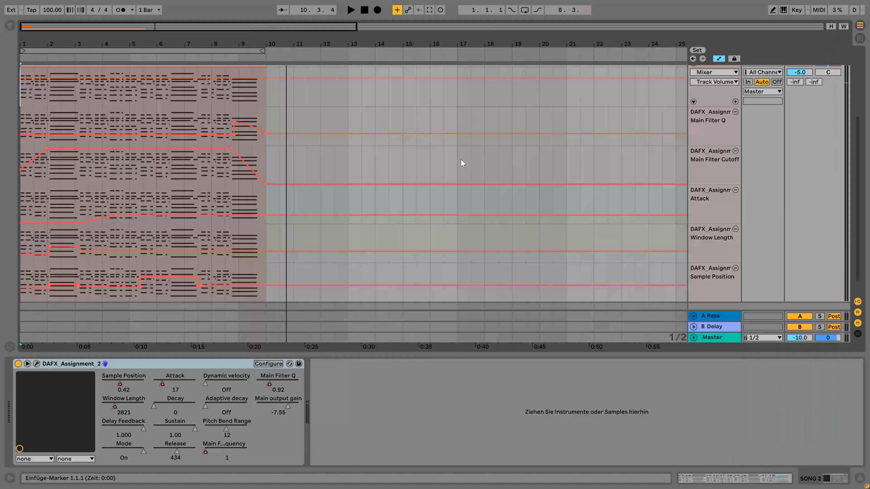